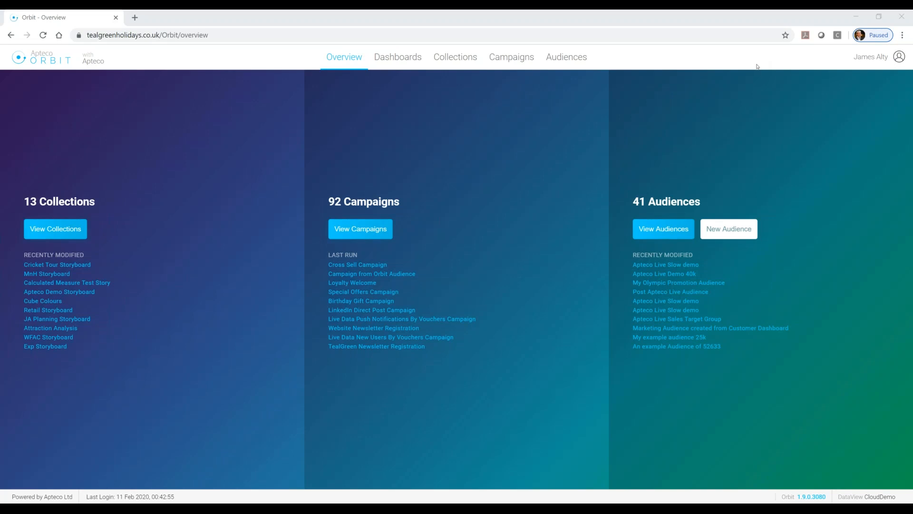
Open the Web Visits dashboard for a look and return to the Getting Started dashboard.
left_click(399, 58)
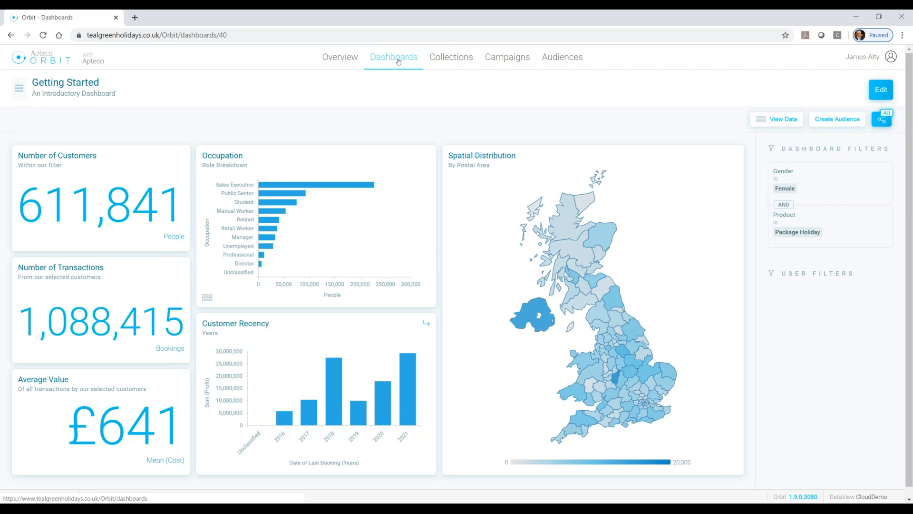
left_click(20, 88)
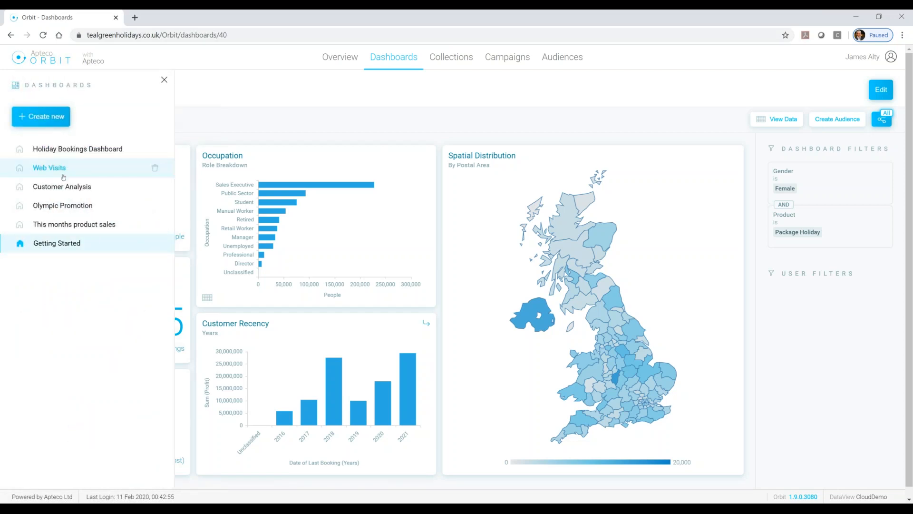
left_click(62, 168)
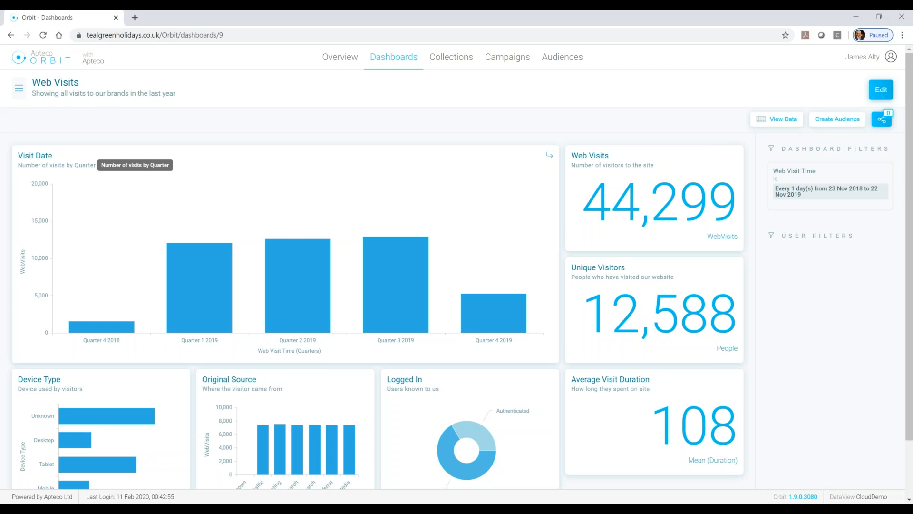
left_click(19, 88)
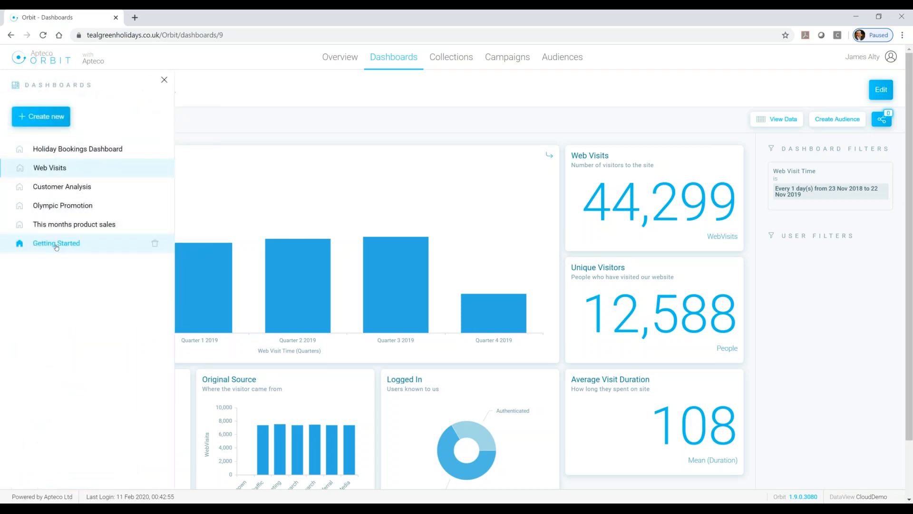
left_click(56, 244)
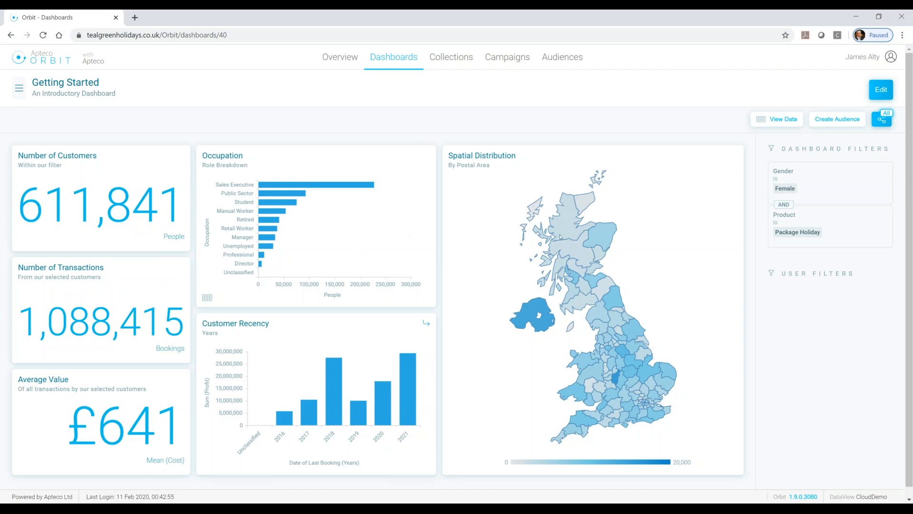
Share the Getting Started dashboard with the recipient's e-mail address, with notification of existing users turned off.
left_click(885, 123)
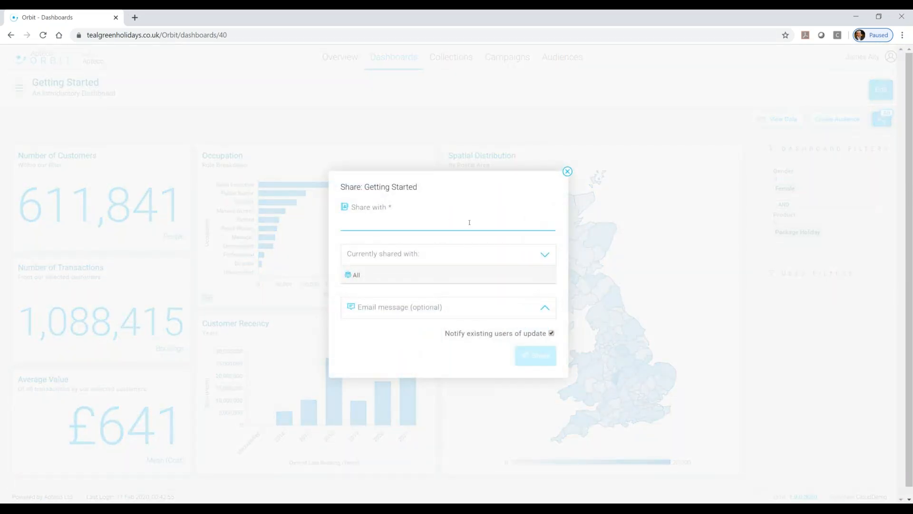
left_click(448, 222)
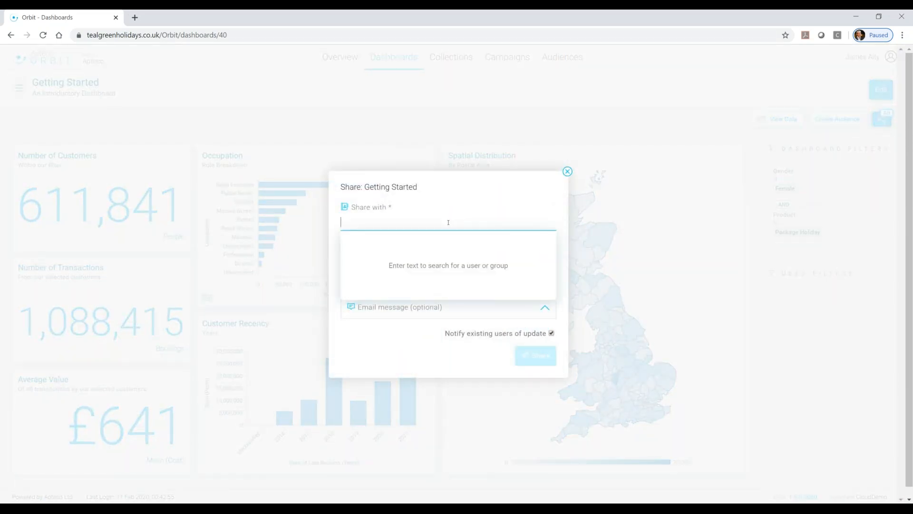
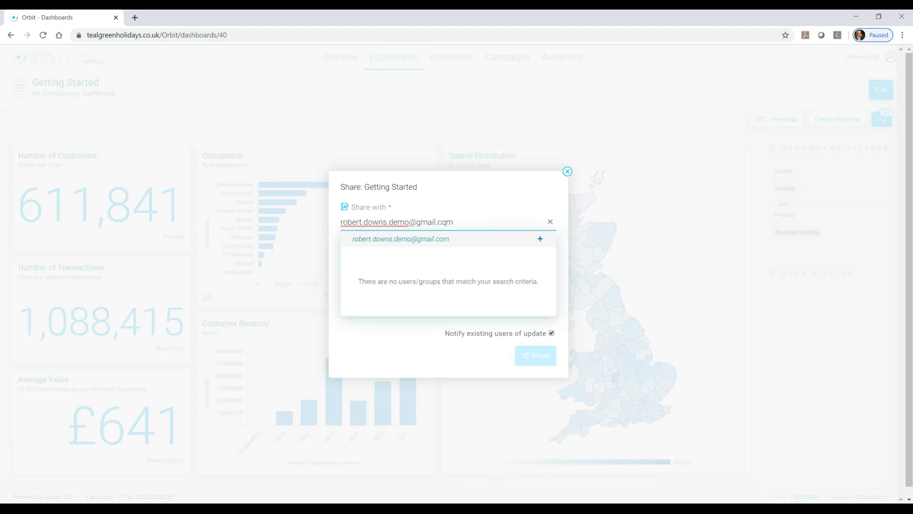
left_click(433, 240)
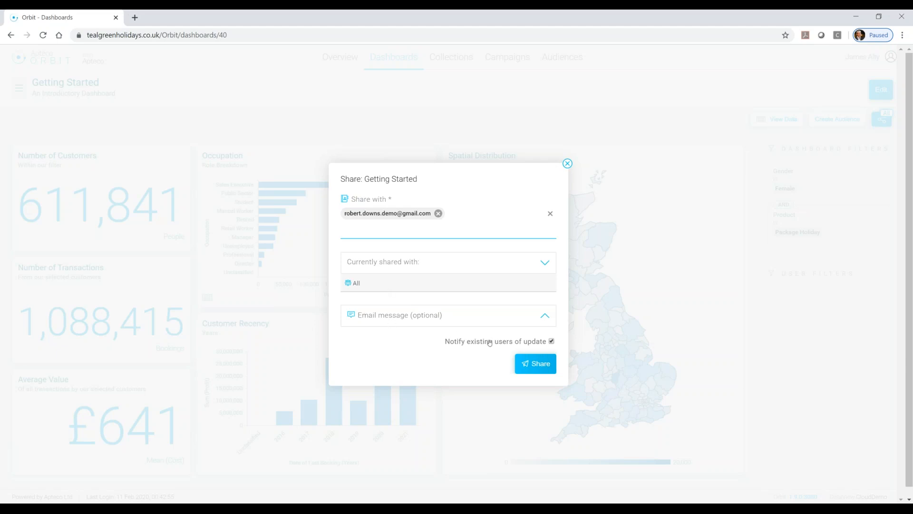
left_click(551, 342)
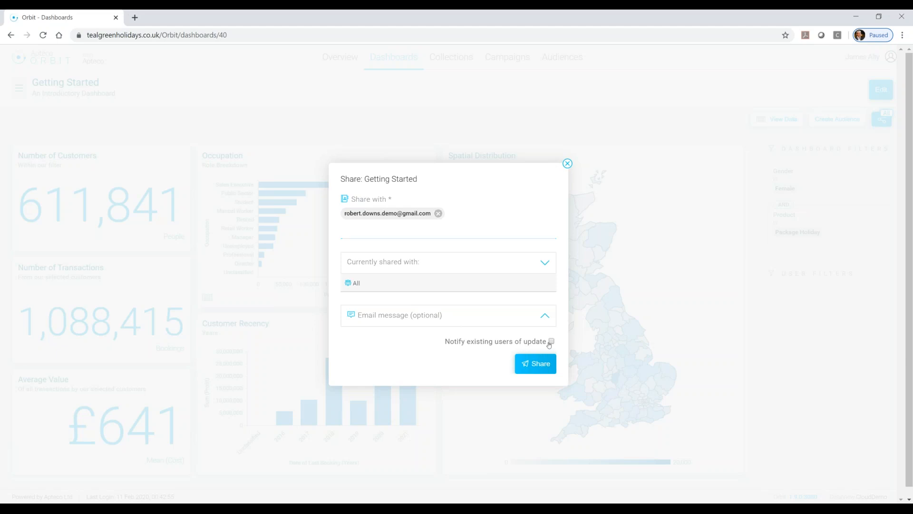
left_click(536, 363)
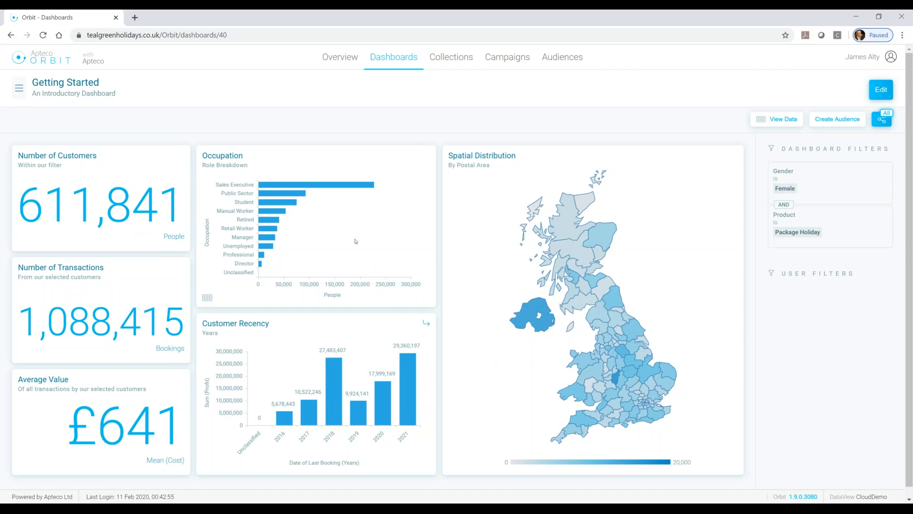
Filter the dashboard to the Sales Executive occupation from the Occupation chart.
mouse_move(342, 186)
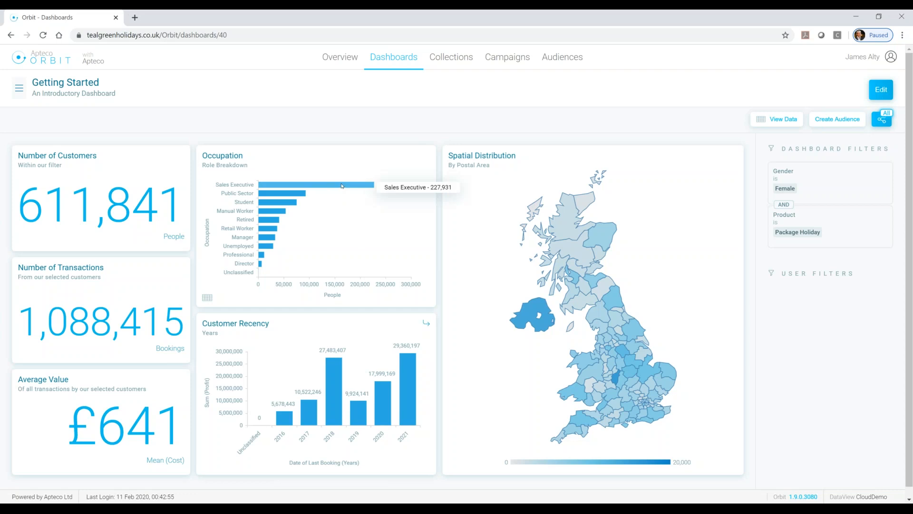
left_click(342, 185)
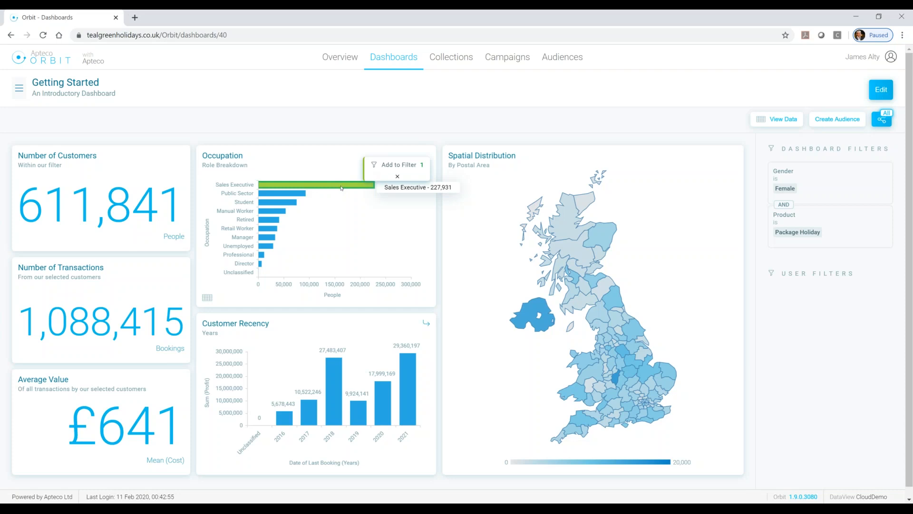
left_click(400, 165)
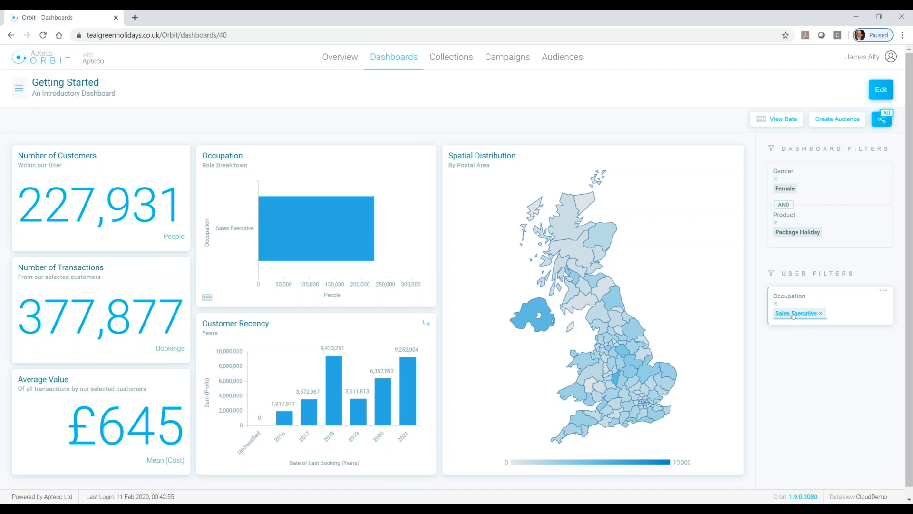
Sort the Occupation filter's values by descending count and add Public Sector and Student to the selection.
left_click(794, 314)
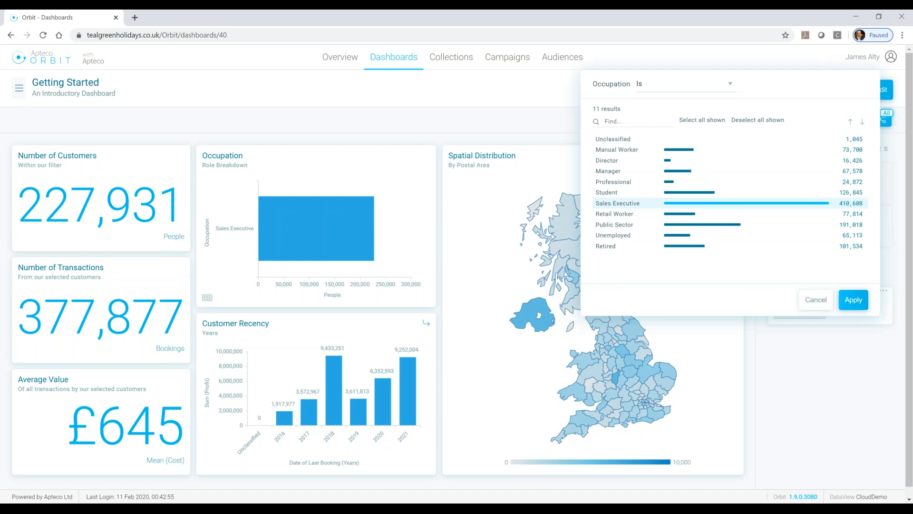
left_click(863, 123)
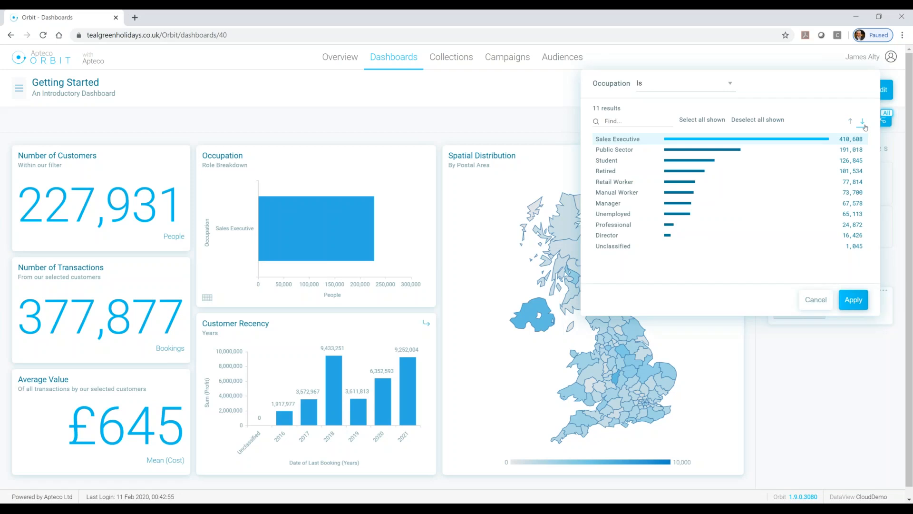
left_click(750, 152)
left_click(723, 164)
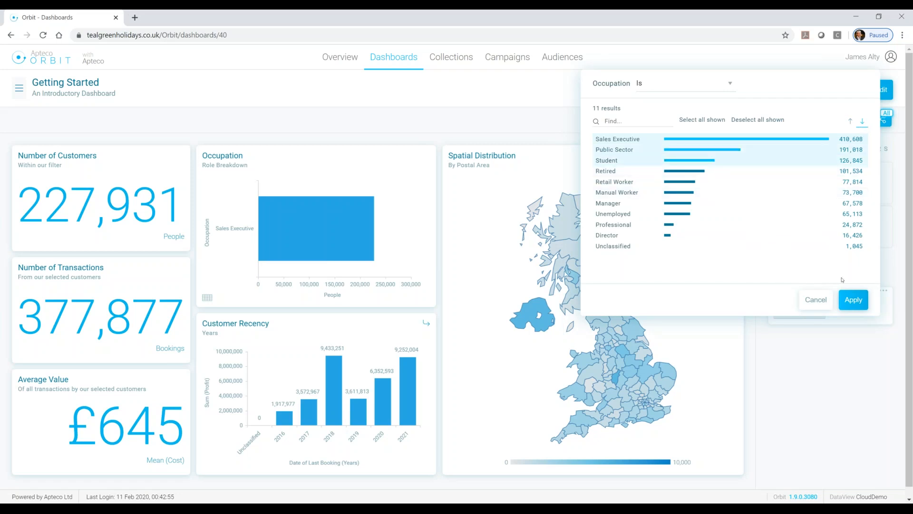
left_click(853, 299)
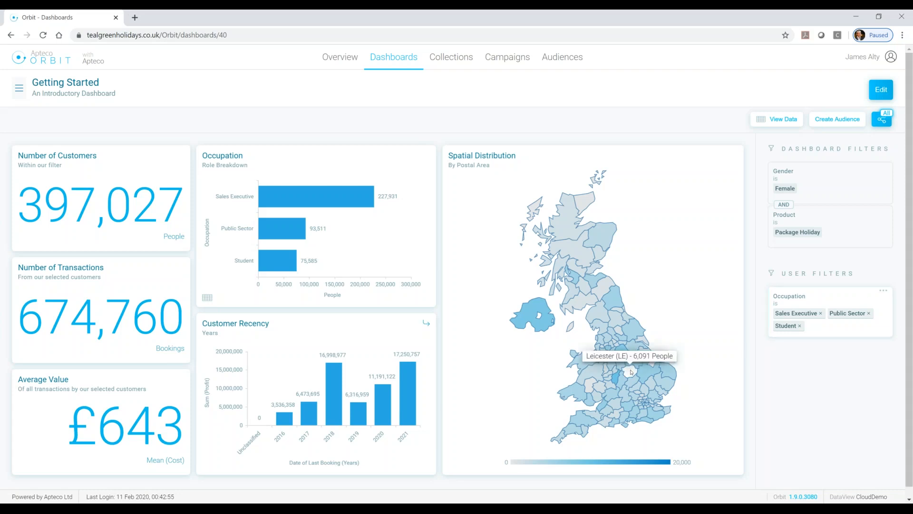
Filter the dashboard to nine adjoining postal areas on the map, including Leicester, Derby, Stoke-on-trent, Nottingham, Birmingham, Coventry and Sheffield.
left_click(630, 372)
left_click(611, 363)
left_click(620, 360)
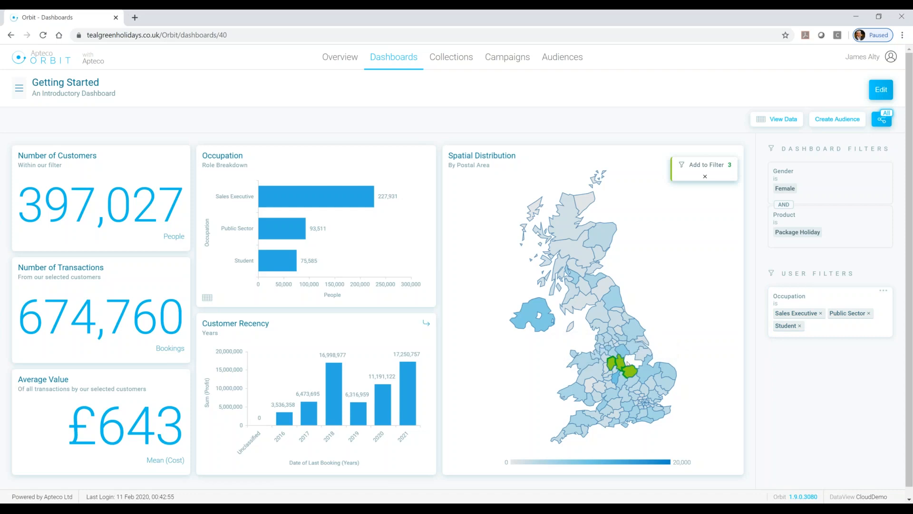
left_click(629, 362)
left_click(616, 378)
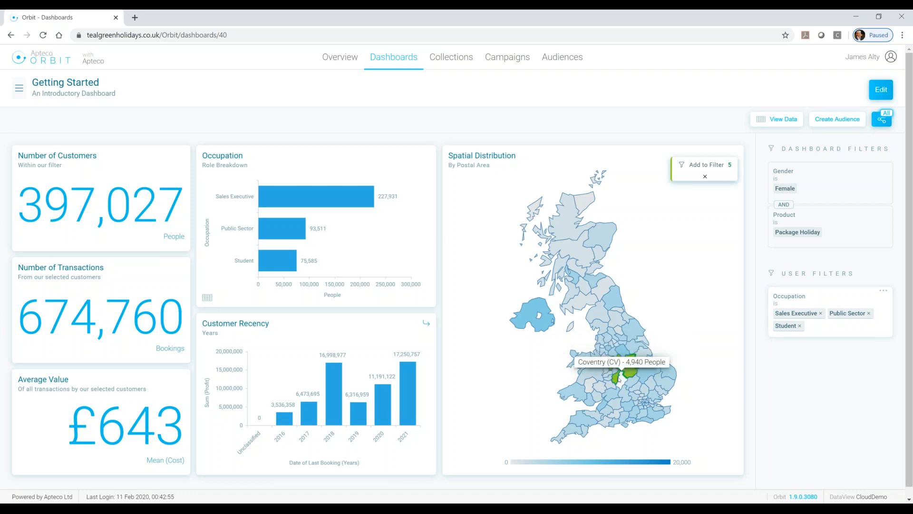
left_click(619, 377)
left_click(624, 355)
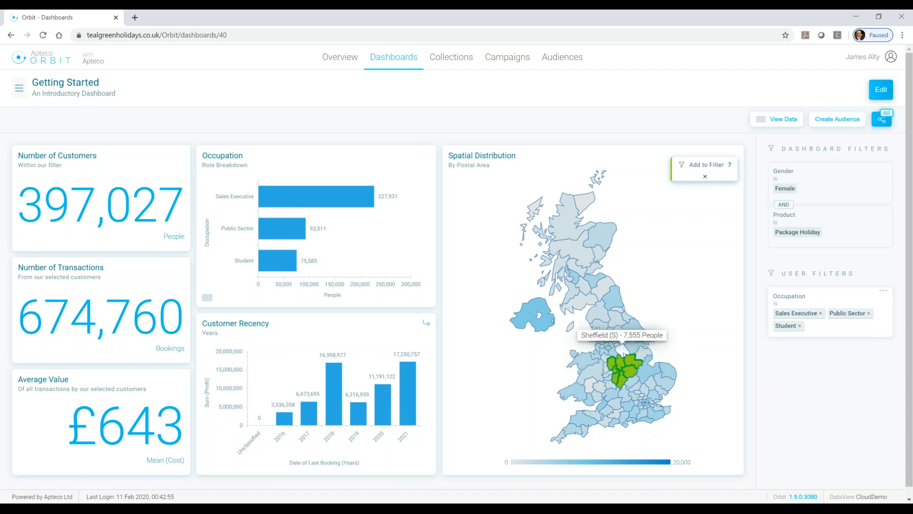
left_click(623, 354)
left_click(613, 354)
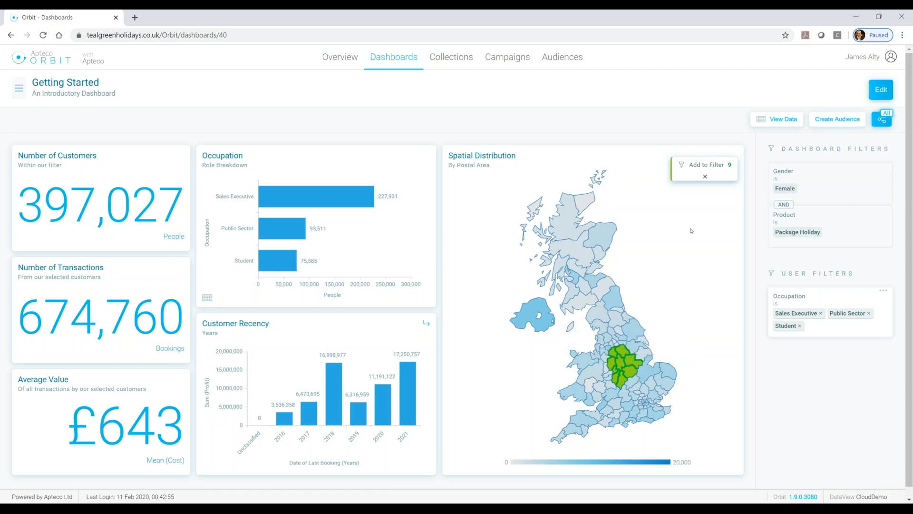
left_click(708, 165)
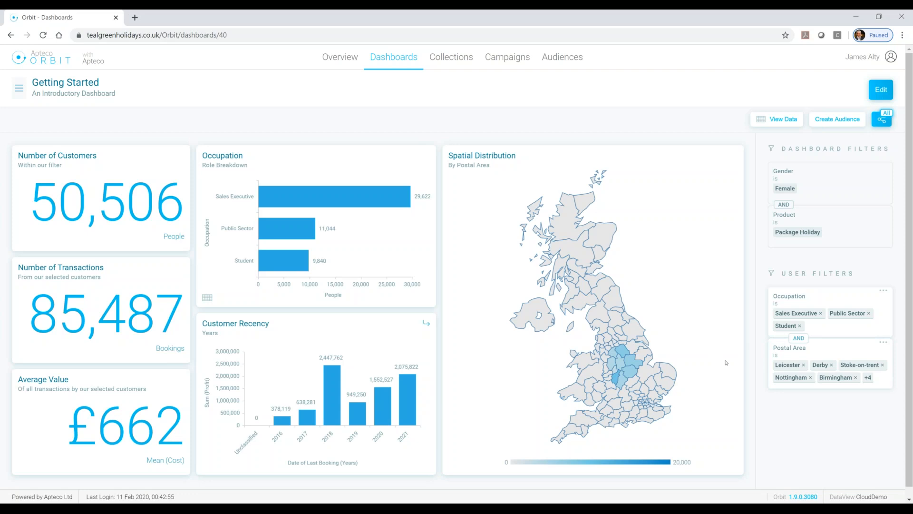
Remove Nottingham from the Postal Area filter and delete the whole Occupation filter.
left_click(810, 378)
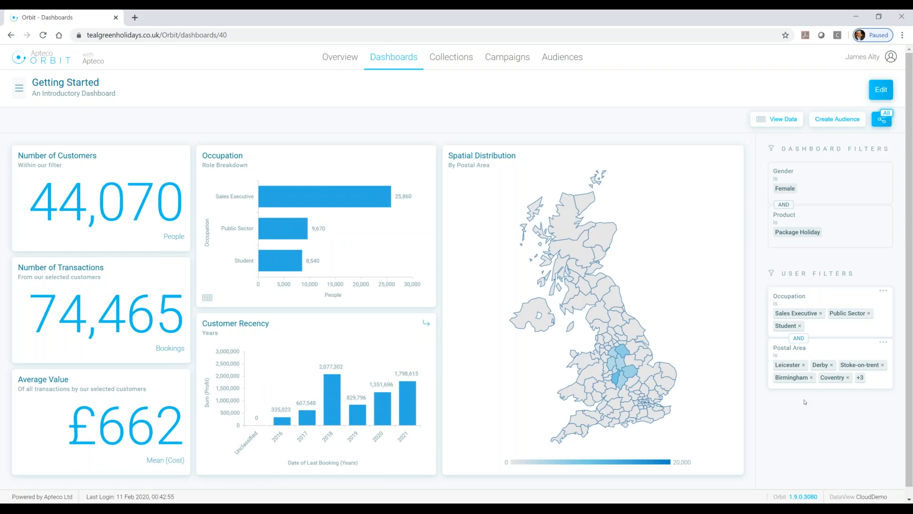
left_click(884, 294)
left_click(884, 306)
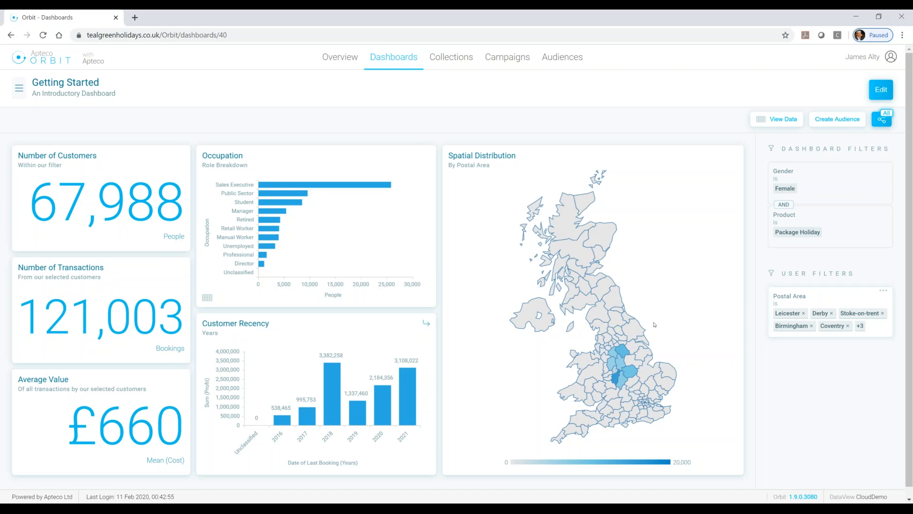
Drill down into 2019 in the Customer Recency chart to break it into quarters.
mouse_move(348, 439)
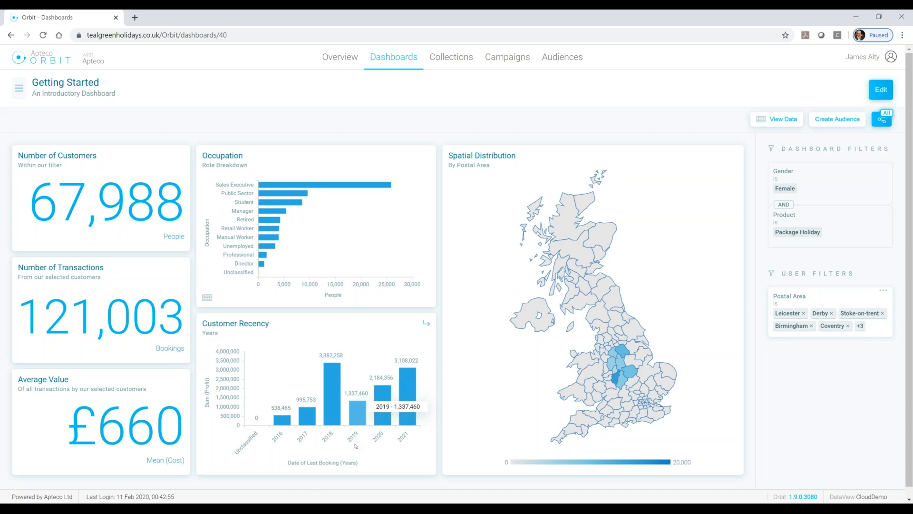
left_click(359, 420)
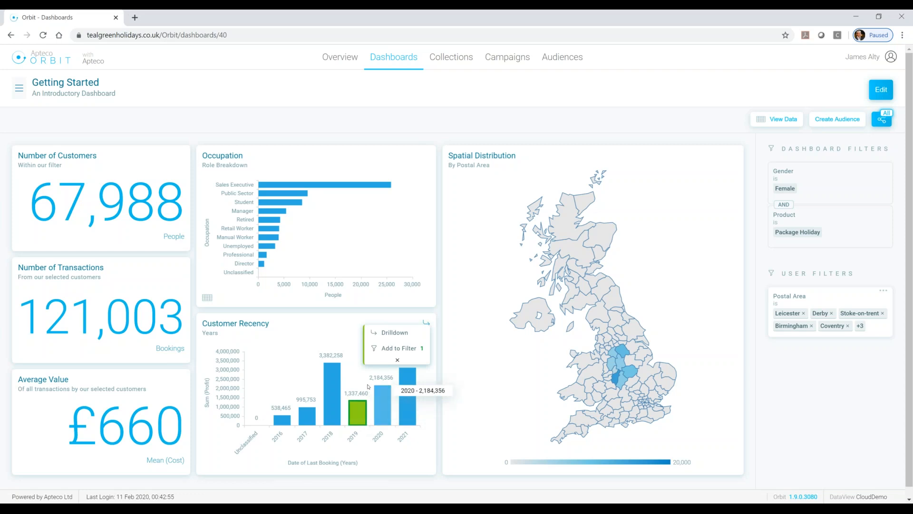
left_click(388, 335)
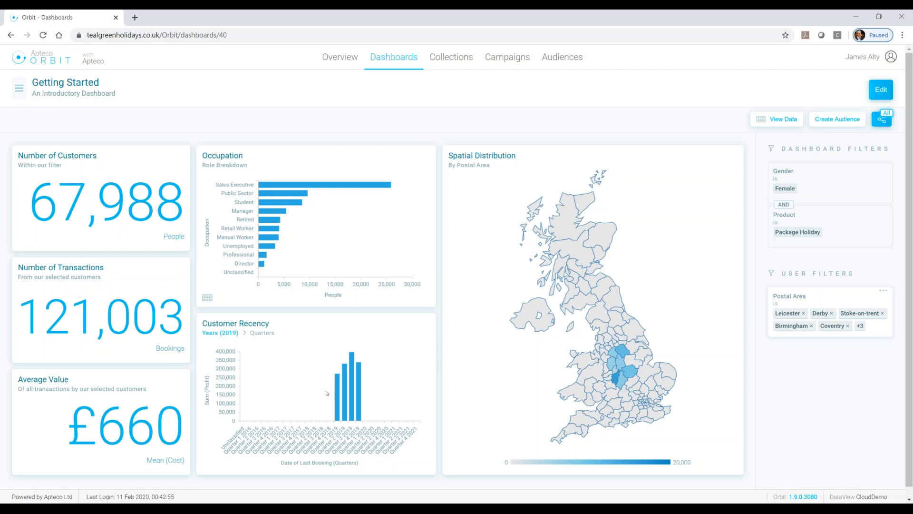
Filter the dashboard to last bookings in Quarter 3 2019 and Quarter 4 2019.
left_click(353, 408)
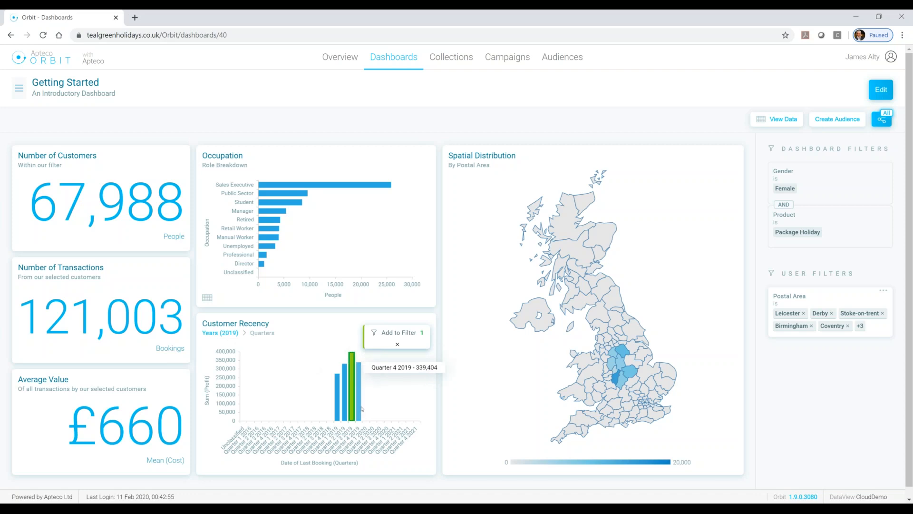
left_click(359, 409)
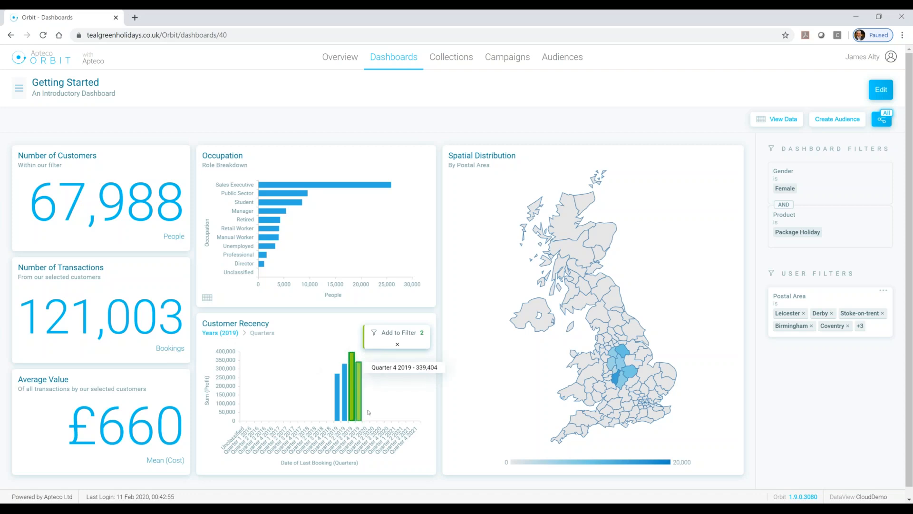
left_click(408, 333)
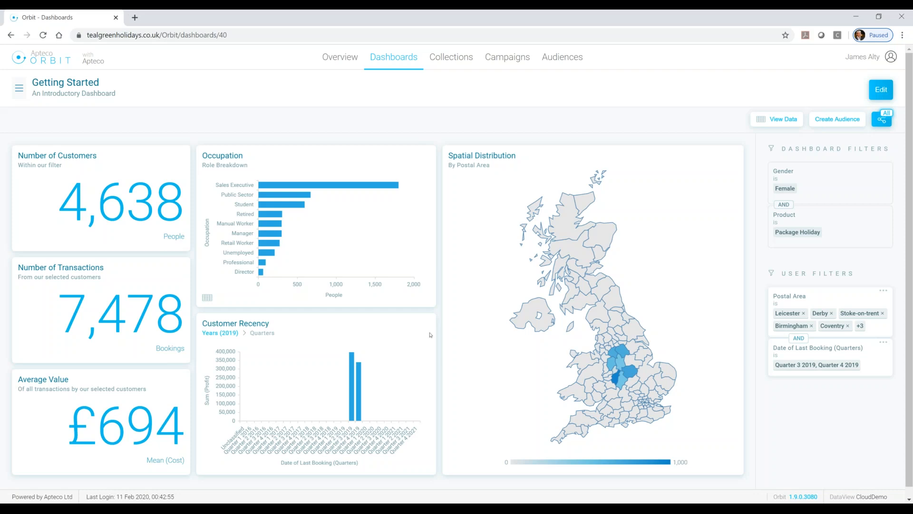
View the filtered customer records behind the dashboard and go to page 5 of the table.
left_click(773, 122)
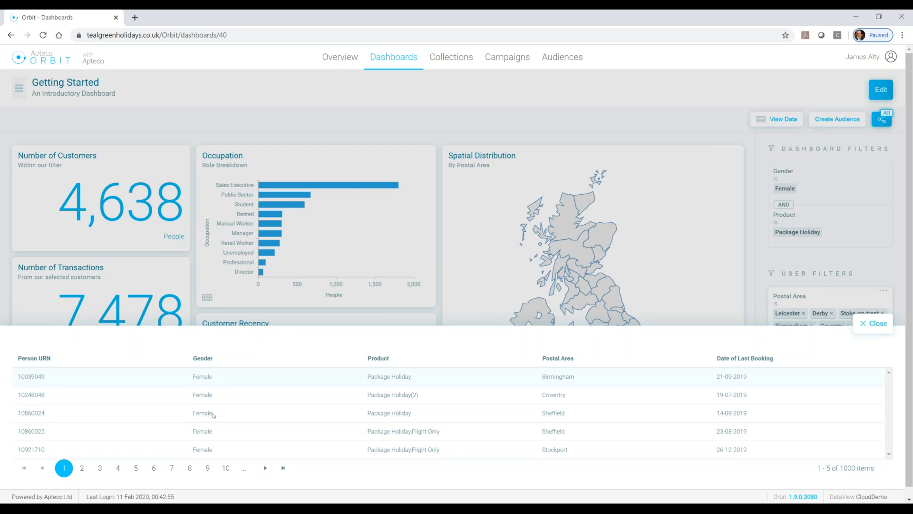
left_click(135, 468)
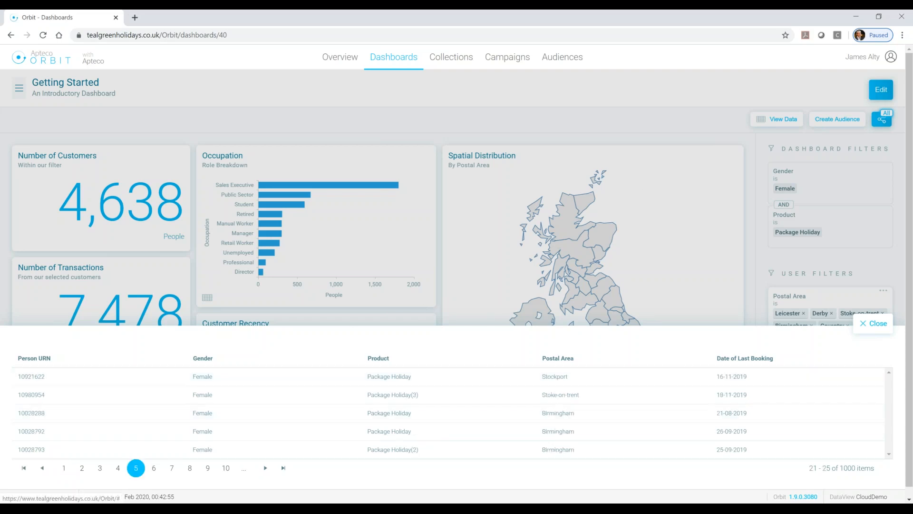
Go to page 8 of the customer records table and close the data view.
left_click(190, 469)
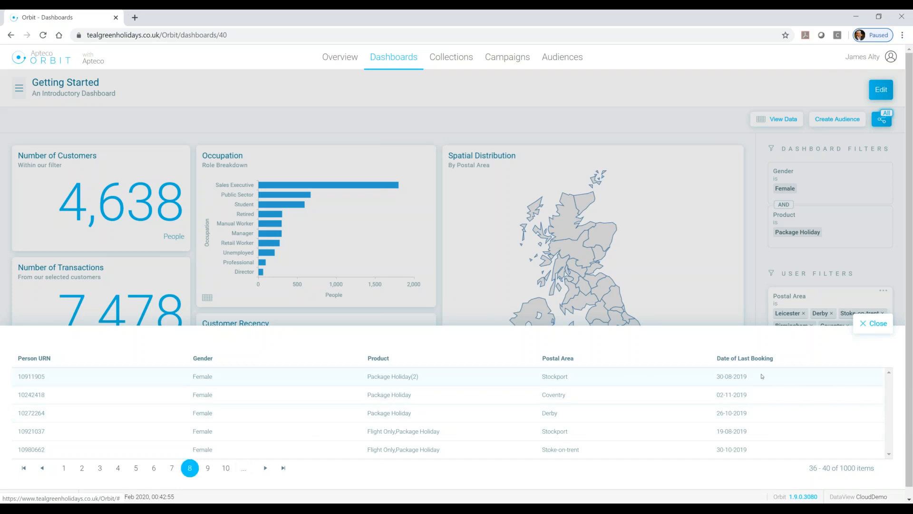
left_click(878, 324)
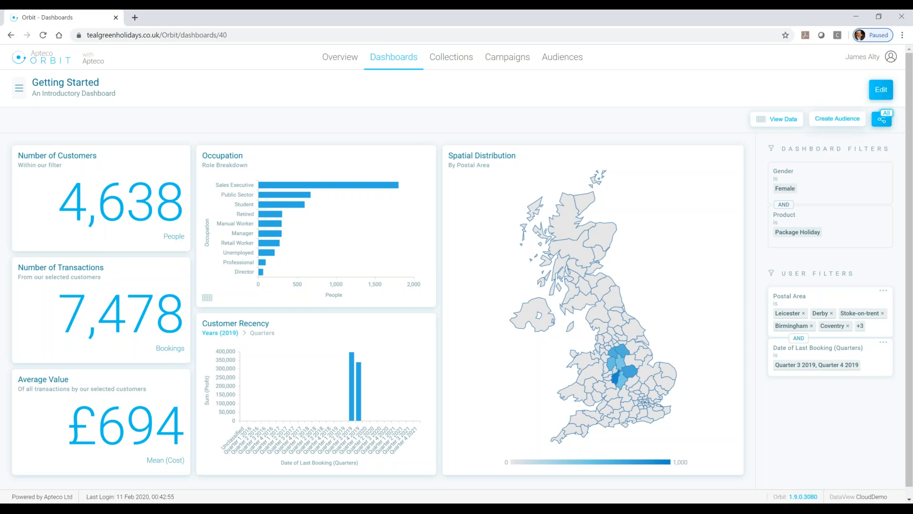
Create an audience named "Getting Started Audience" from the filtered dashboard.
left_click(837, 118)
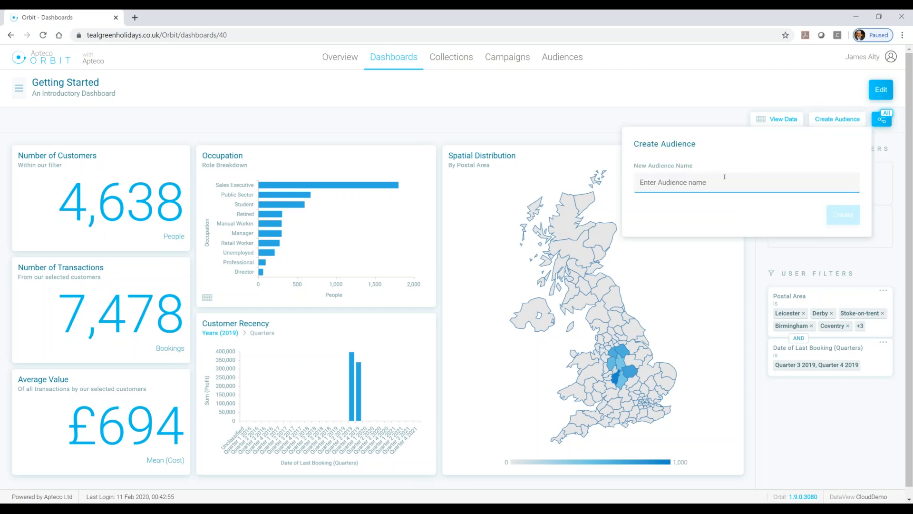
type("Getting")
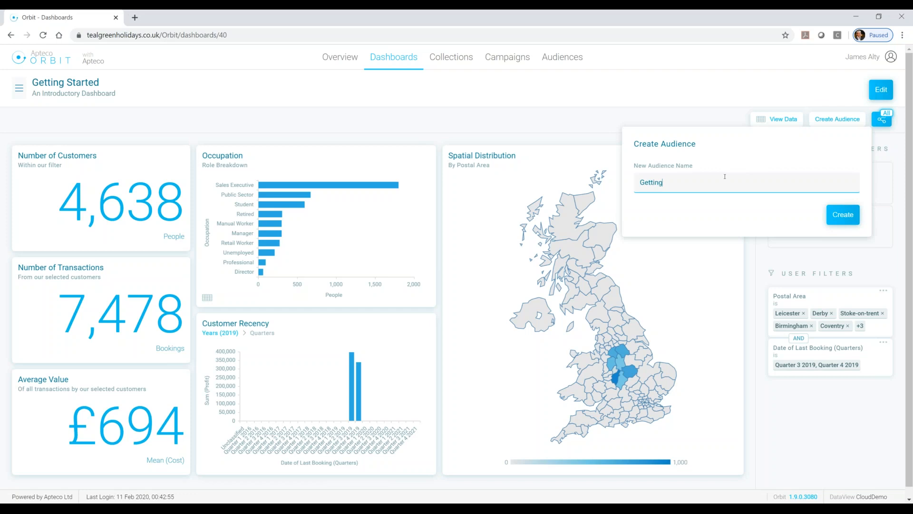
type(" Started Audience")
left_click(841, 219)
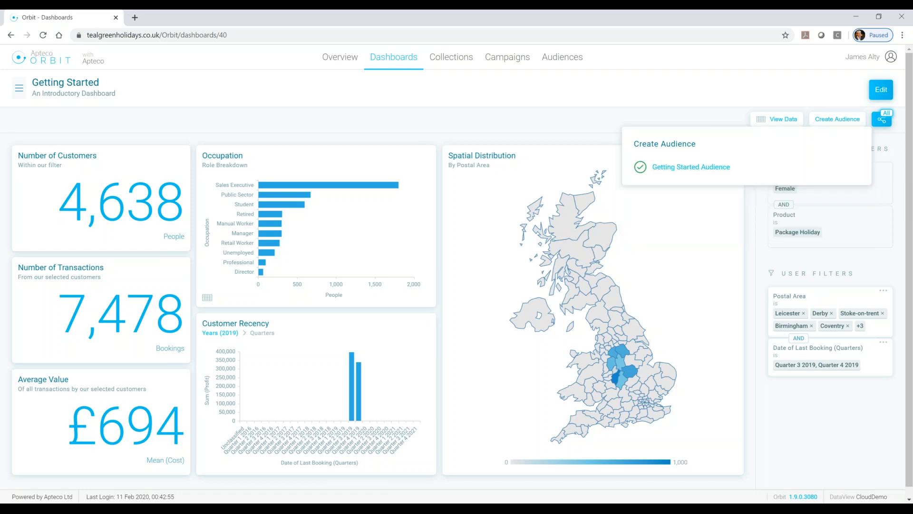
Open Getting Started Audience and check its customer profile charts.
left_click(687, 169)
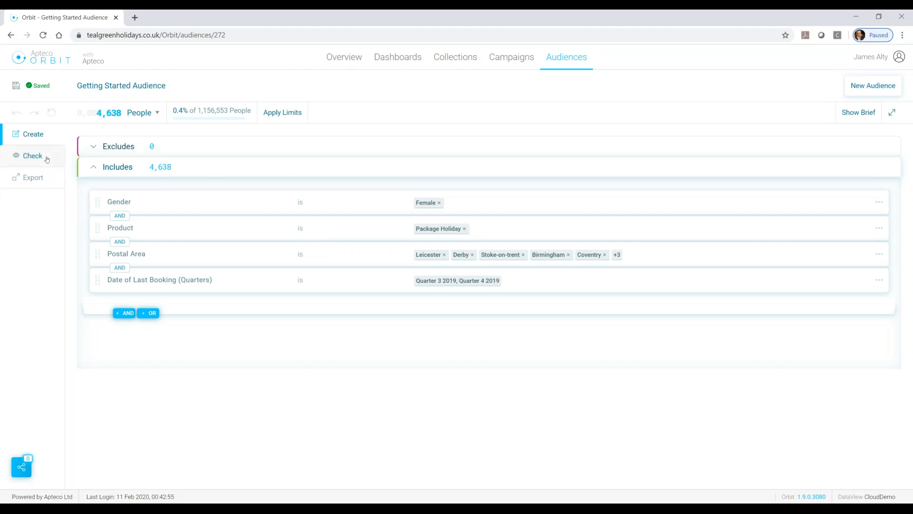
left_click(46, 158)
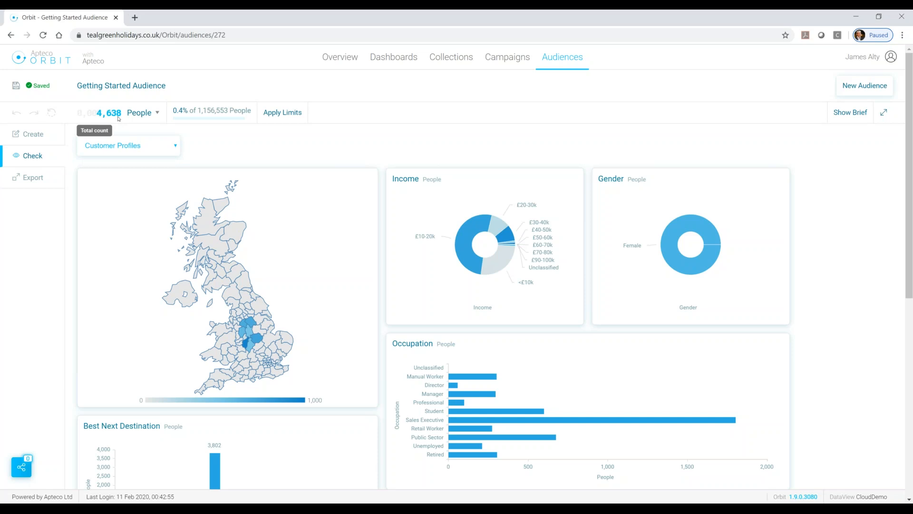
Set the delivery of the audience's export to ftp.apteco.com/Test/Orbit.
left_click(34, 180)
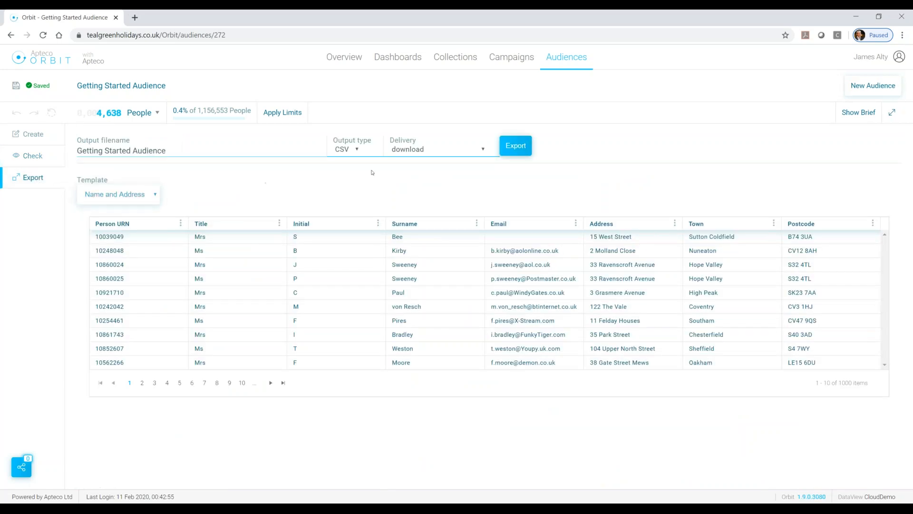
left_click(436, 150)
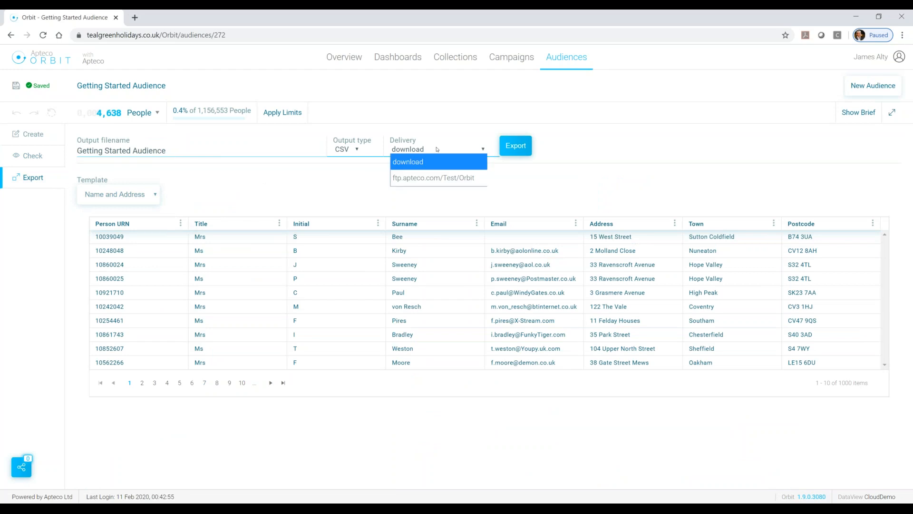
left_click(436, 178)
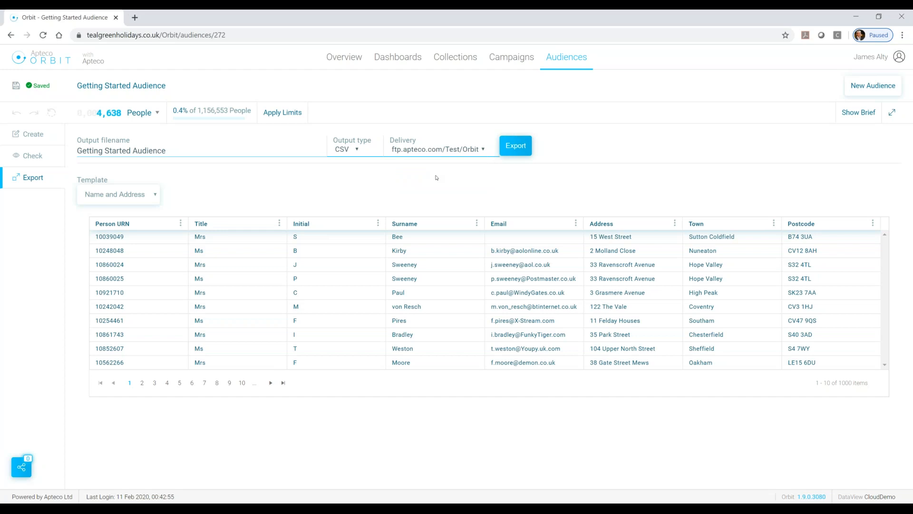
Preview the export with the Email List template and switch back to the Name and Address template.
left_click(153, 196)
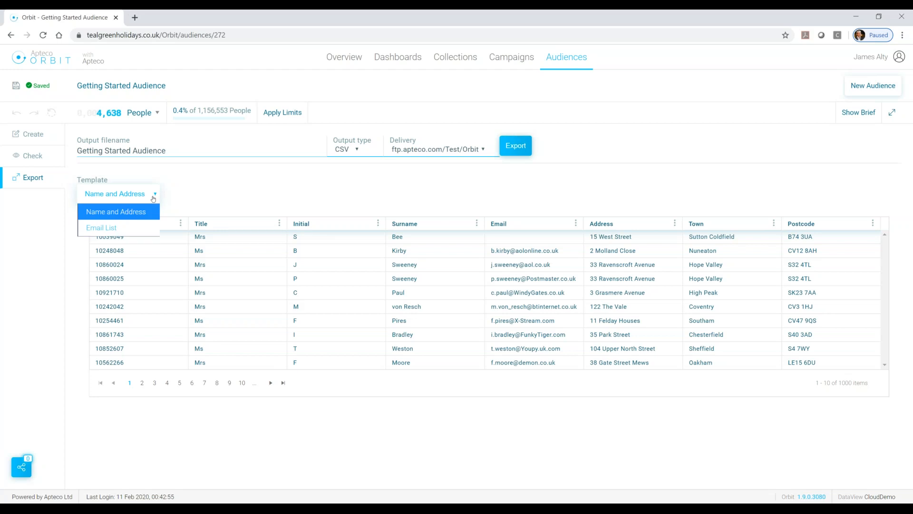
left_click(131, 229)
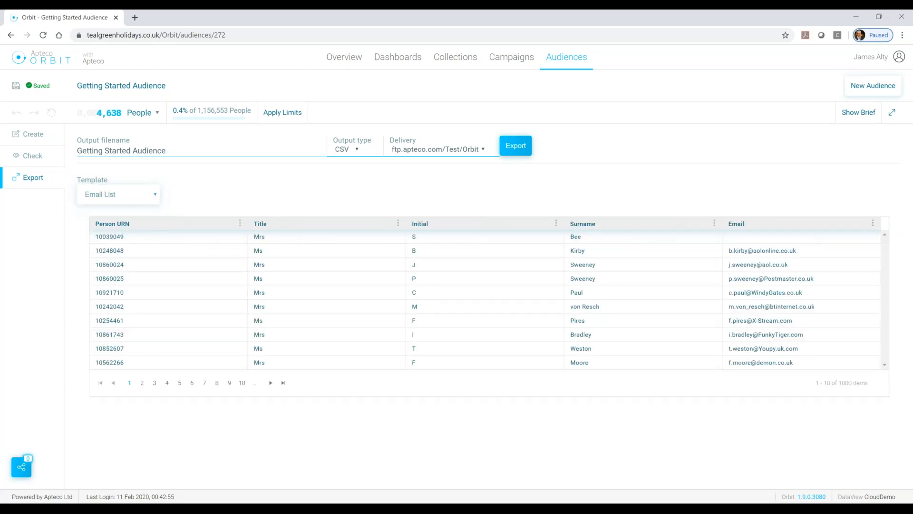
left_click(127, 195)
left_click(118, 212)
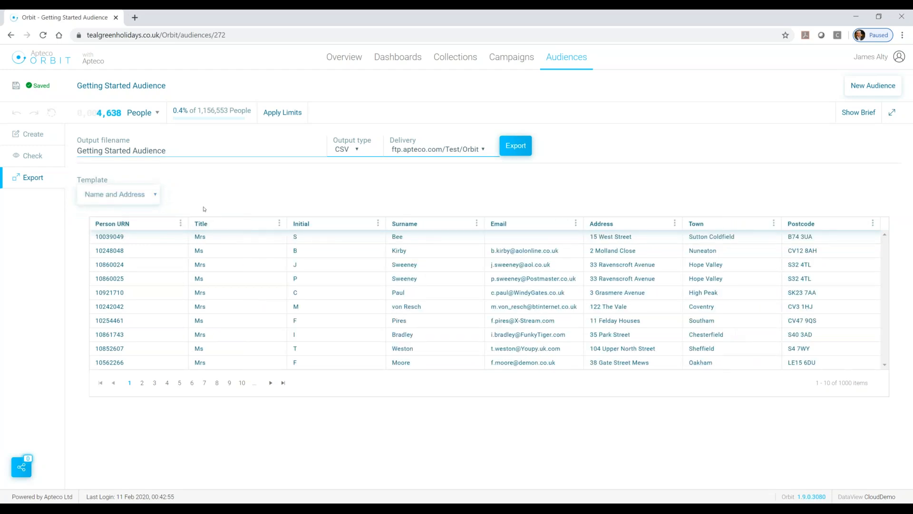
Export the audience and return to the Getting Started dashboard.
left_click(514, 146)
left_click(11, 35)
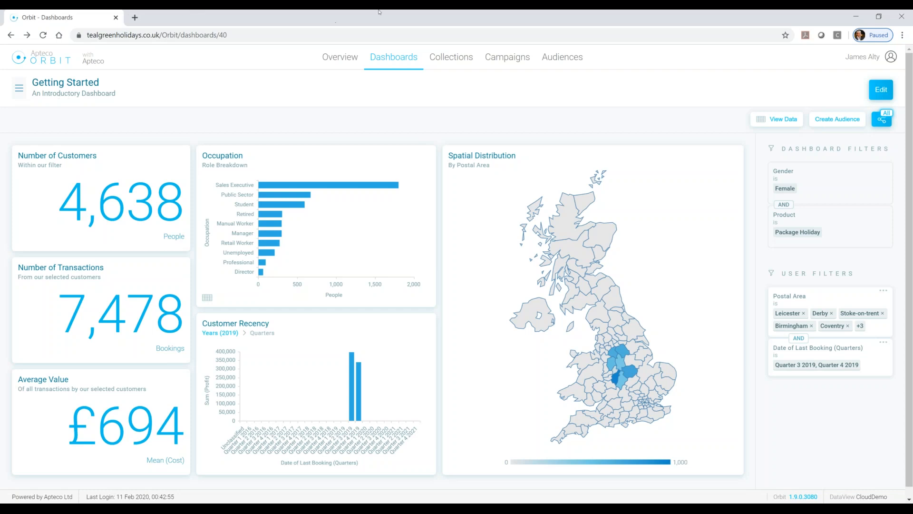
left_click(580, 27)
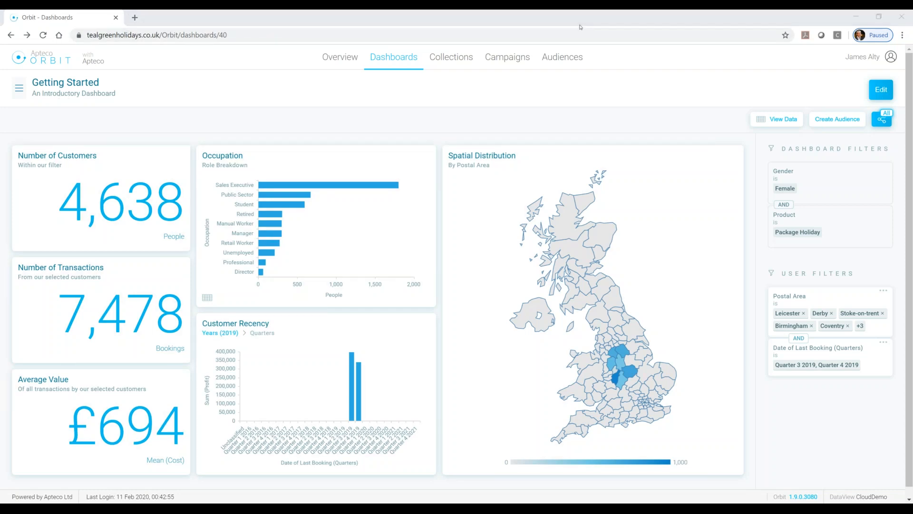